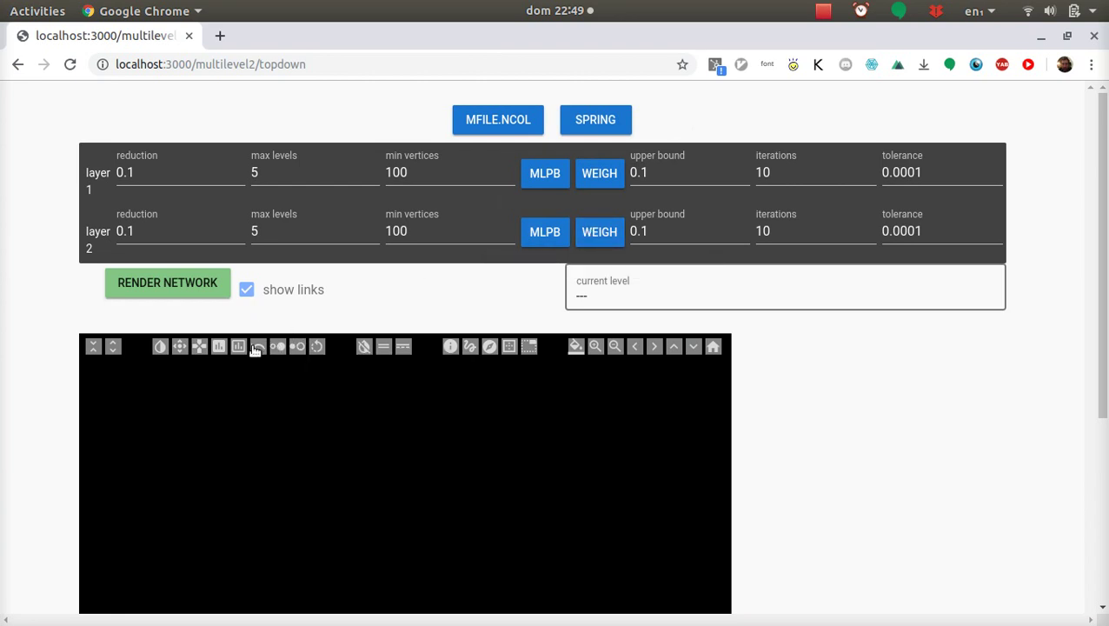
Choose rajat01-giant.ncol as the network file to visualize.
{"action": "left_click", "coordinate": [483, 121]}
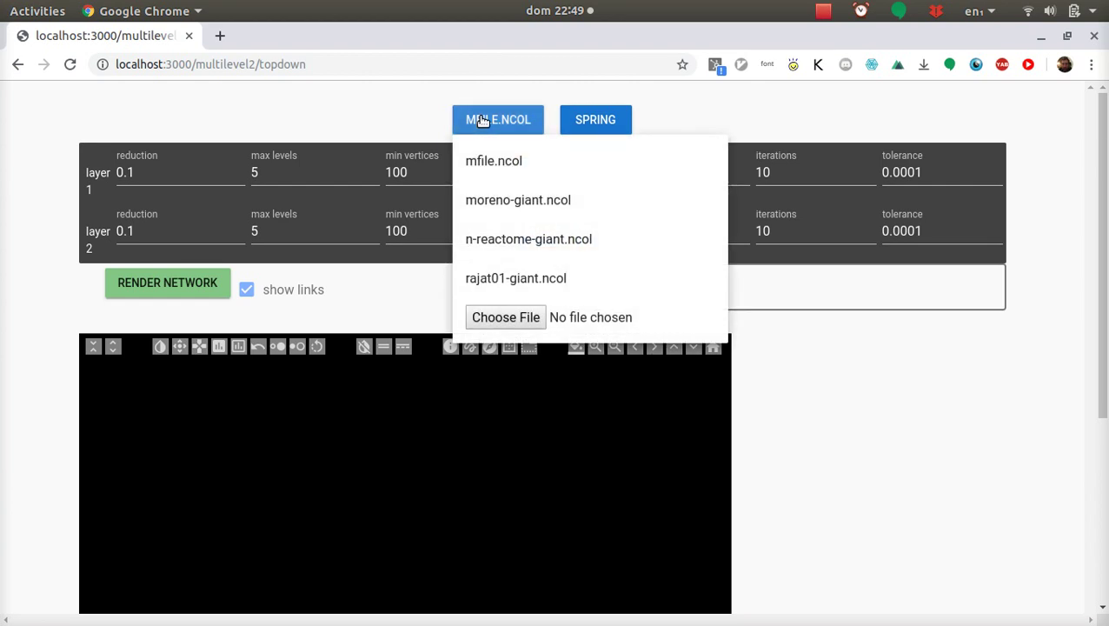
{"action": "left_click", "coordinate": [491, 319]}
{"action": "key", "text": "Escape"}
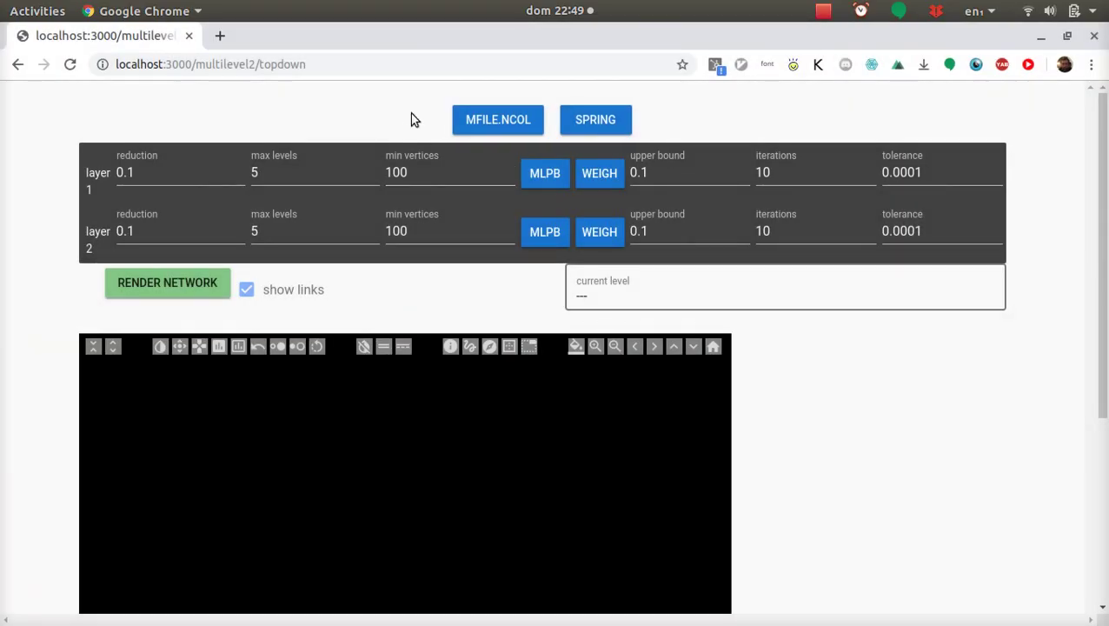
{"action": "left_click", "coordinate": [481, 122]}
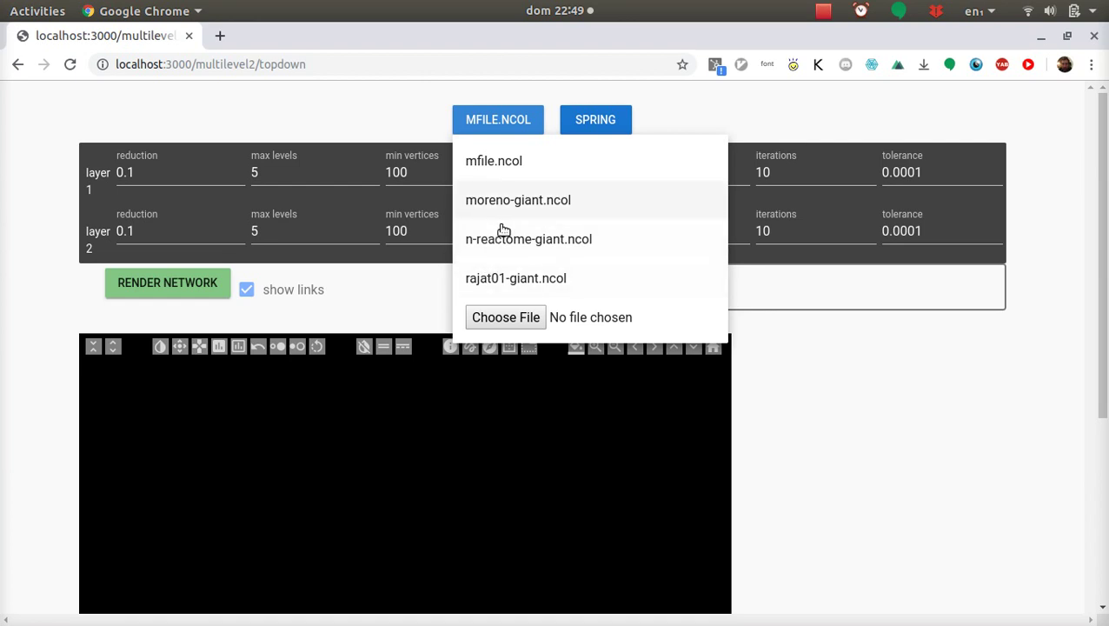
{"action": "left_click", "coordinate": [484, 280]}
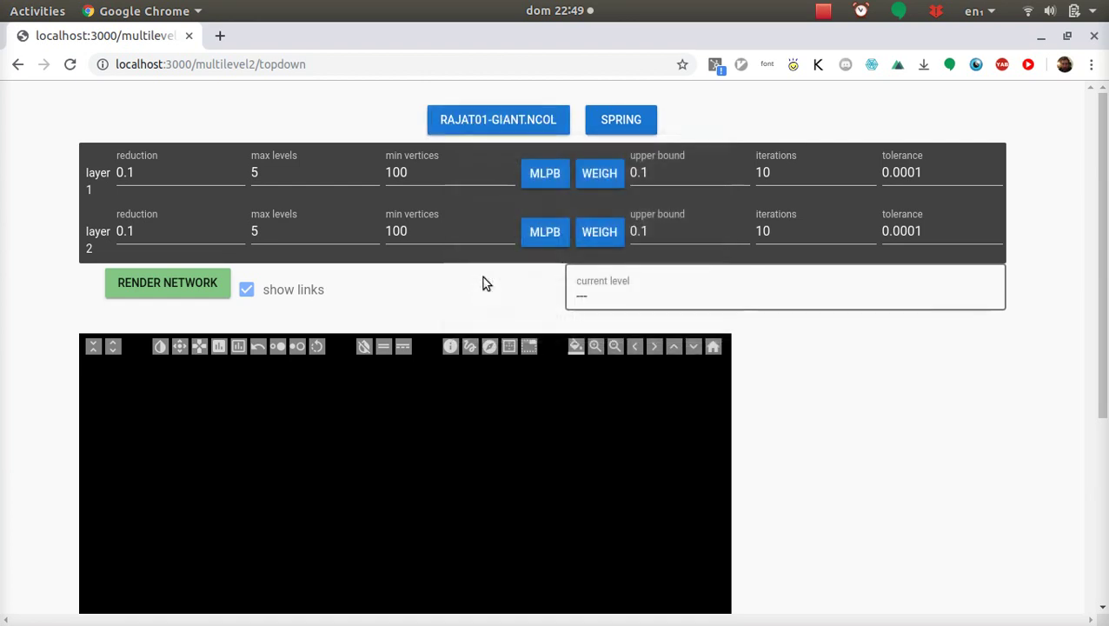
Review the available layout methods and set the network layout to fruch.
{"action": "left_click", "coordinate": [623, 122]}
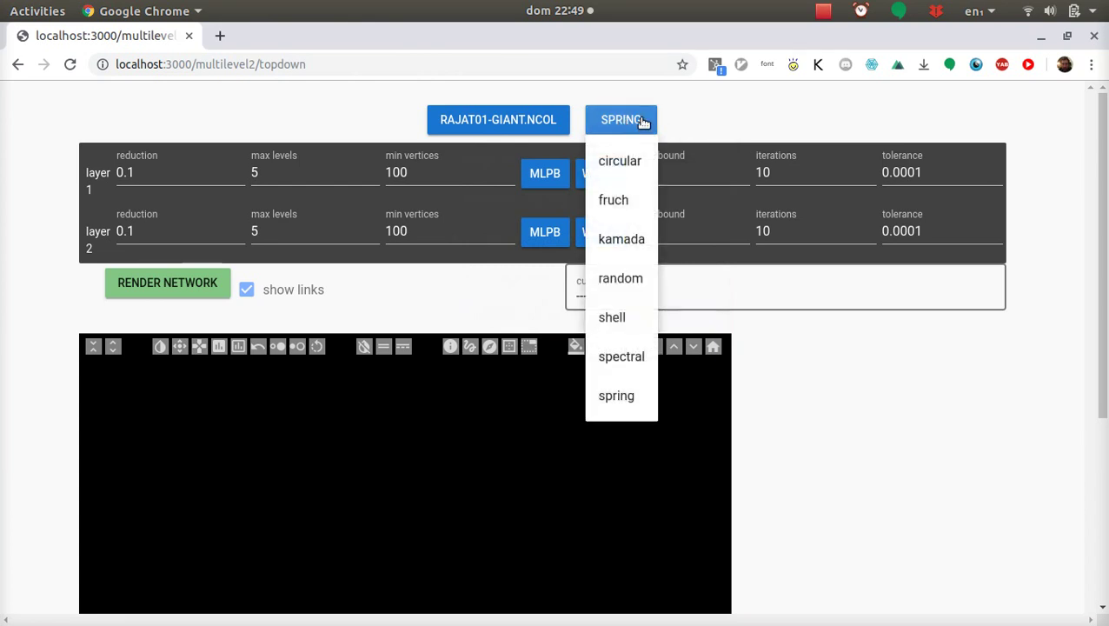
{"action": "left_click", "coordinate": [689, 113]}
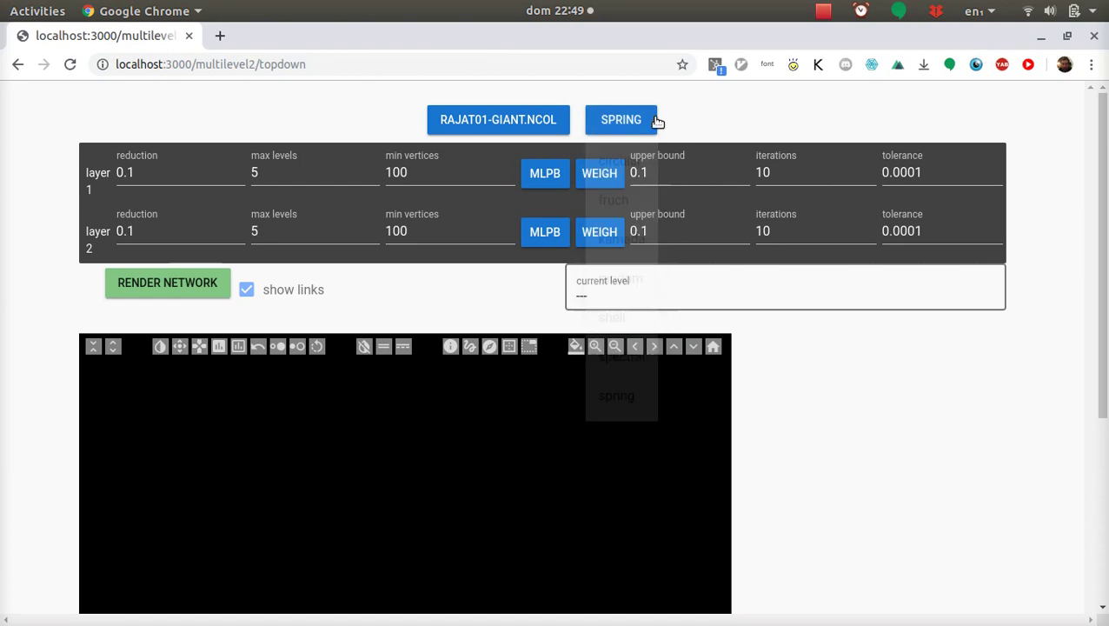
{"action": "left_click", "coordinate": [638, 123]}
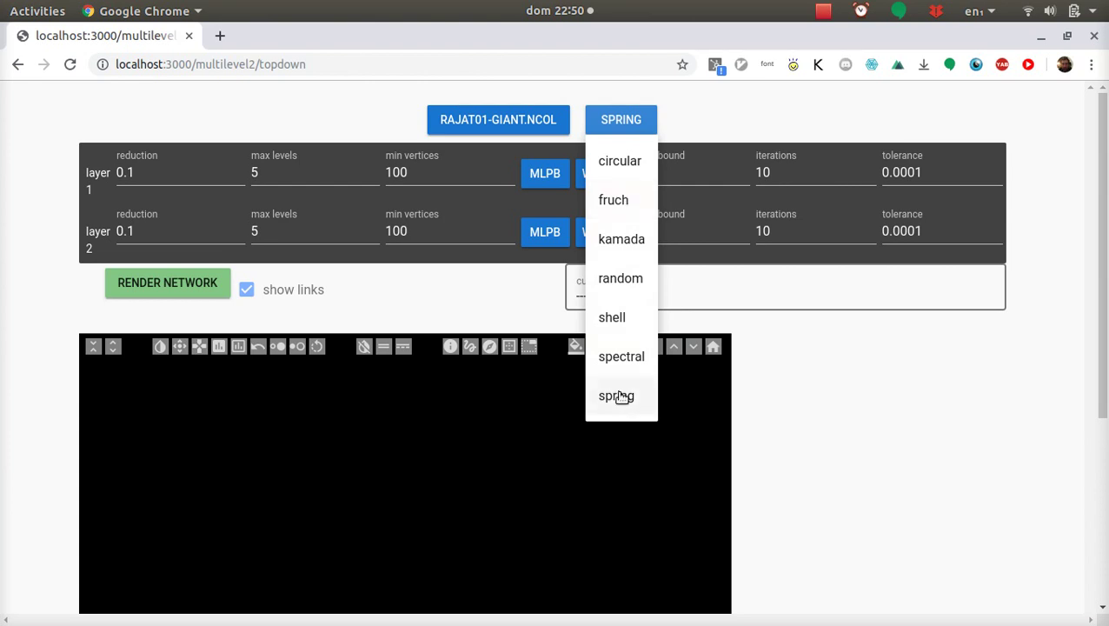
{"action": "left_click", "coordinate": [635, 196]}
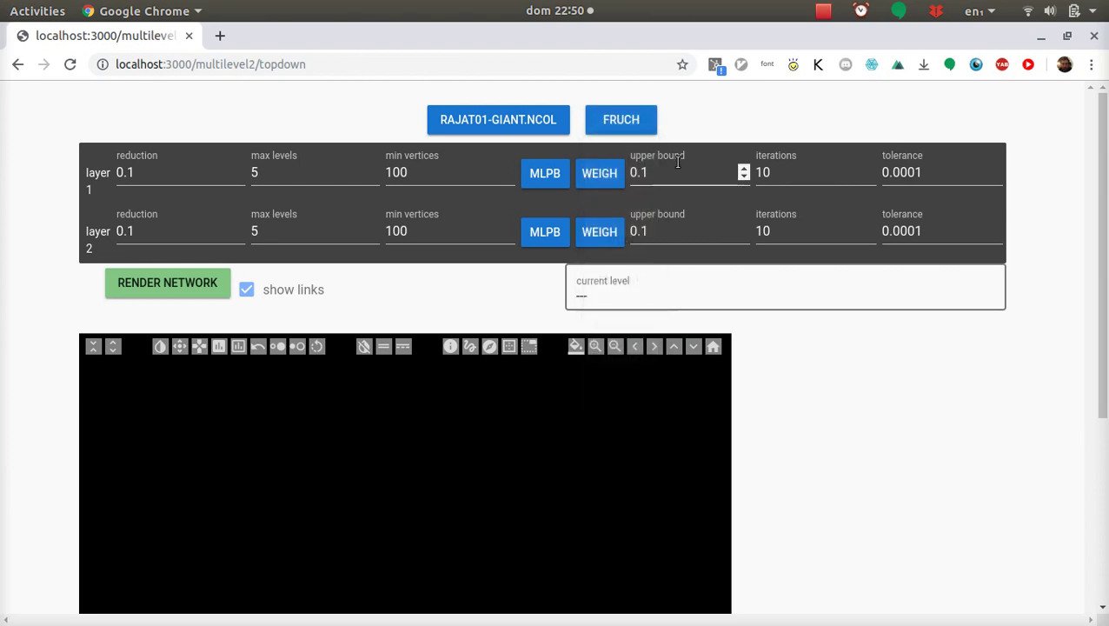
Search the web for "fruchterman reingold" in a new tab, and close that tab.
{"action": "key", "text": "ctrl+t"}
{"action": "type", "text": "fru"}
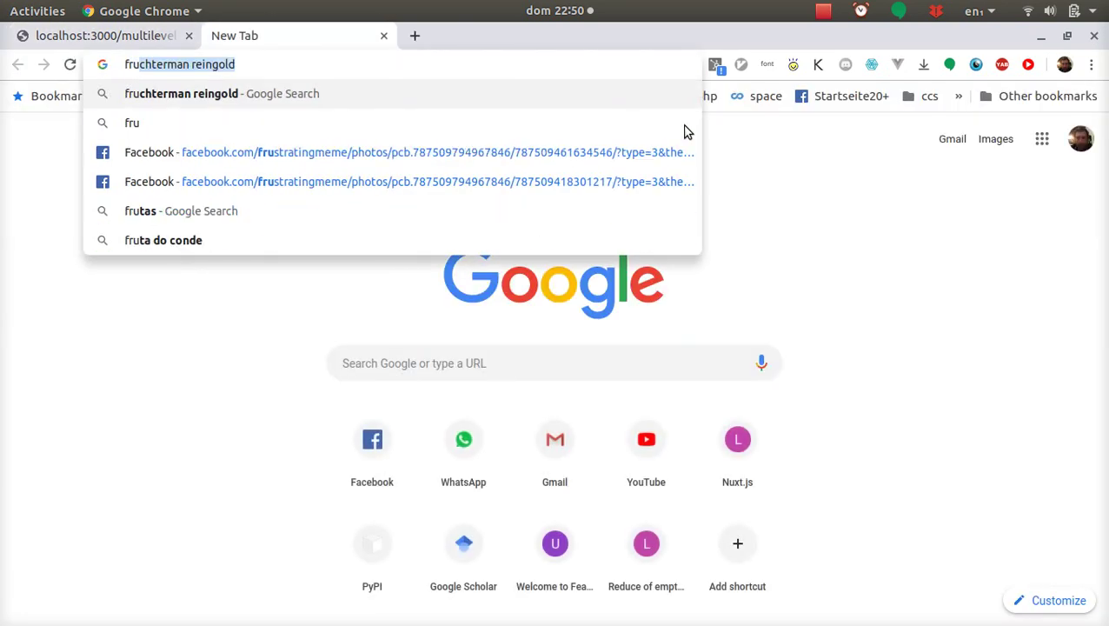
{"action": "key", "text": "Return"}
{"action": "key", "text": "ctrl+w"}
Set the network layout to spring.
{"action": "left_click", "coordinate": [622, 124]}
{"action": "left_click", "coordinate": [614, 398]}
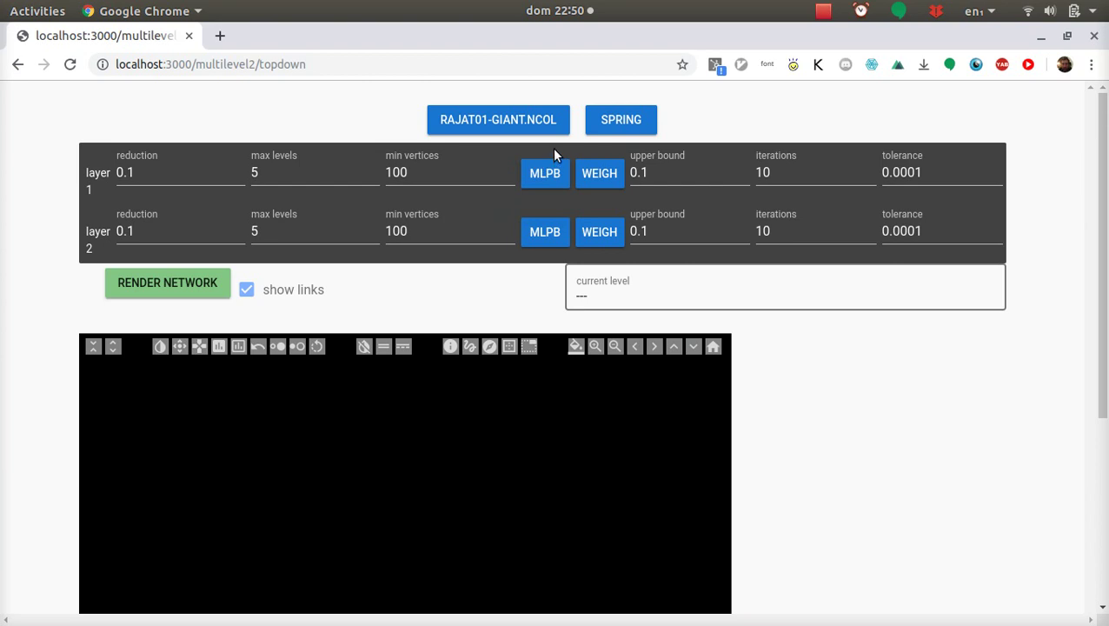
Examine the matching methods and similarity measures offered for layer 1, keeping the current choices.
{"action": "left_click", "coordinate": [544, 172]}
{"action": "left_click", "coordinate": [571, 151]}
{"action": "left_click", "coordinate": [549, 169]}
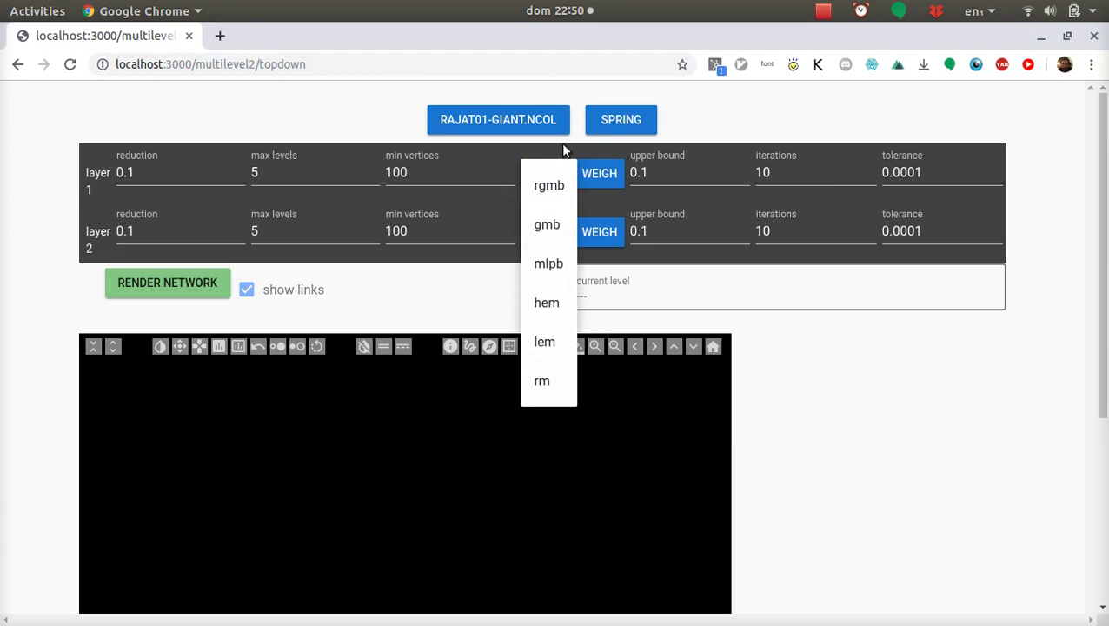
{"action": "left_click", "coordinate": [563, 150]}
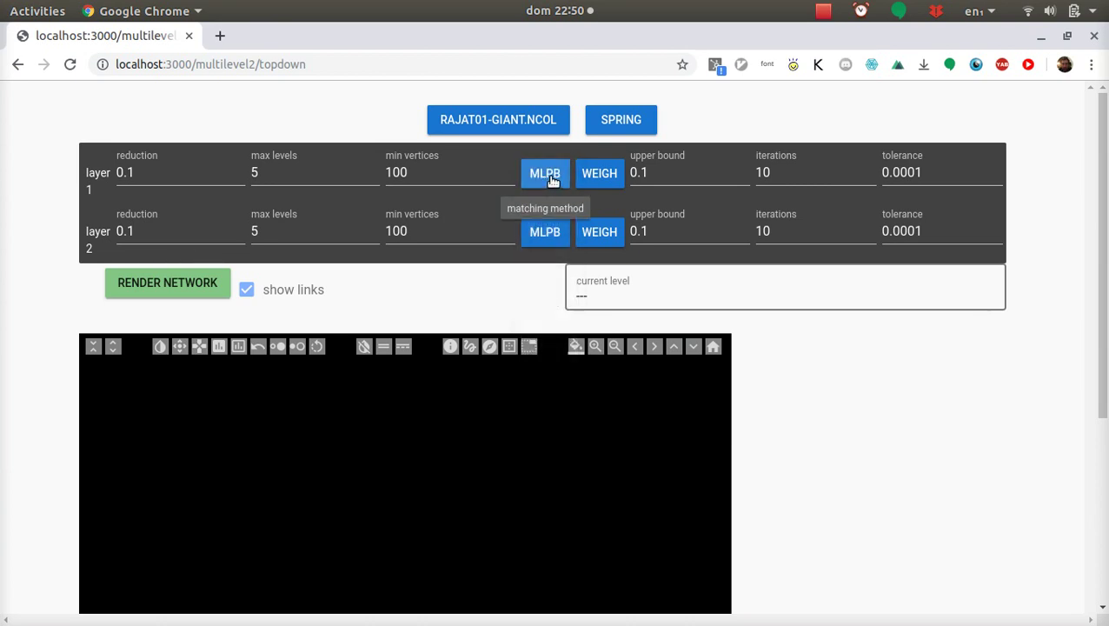
{"action": "left_click", "coordinate": [553, 180]}
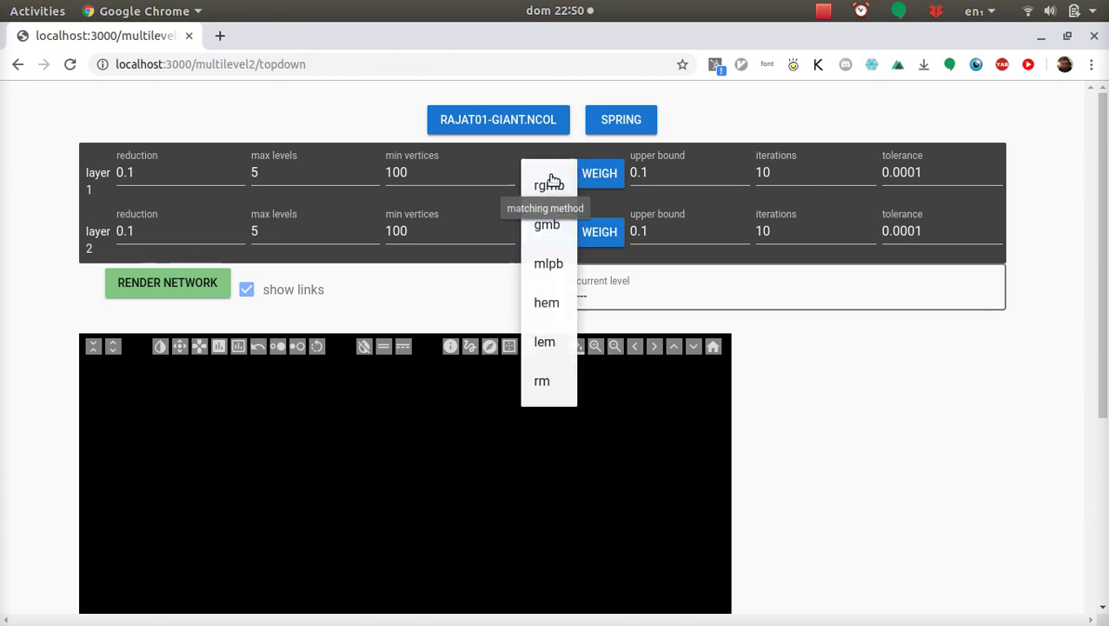
{"action": "left_click", "coordinate": [602, 174]}
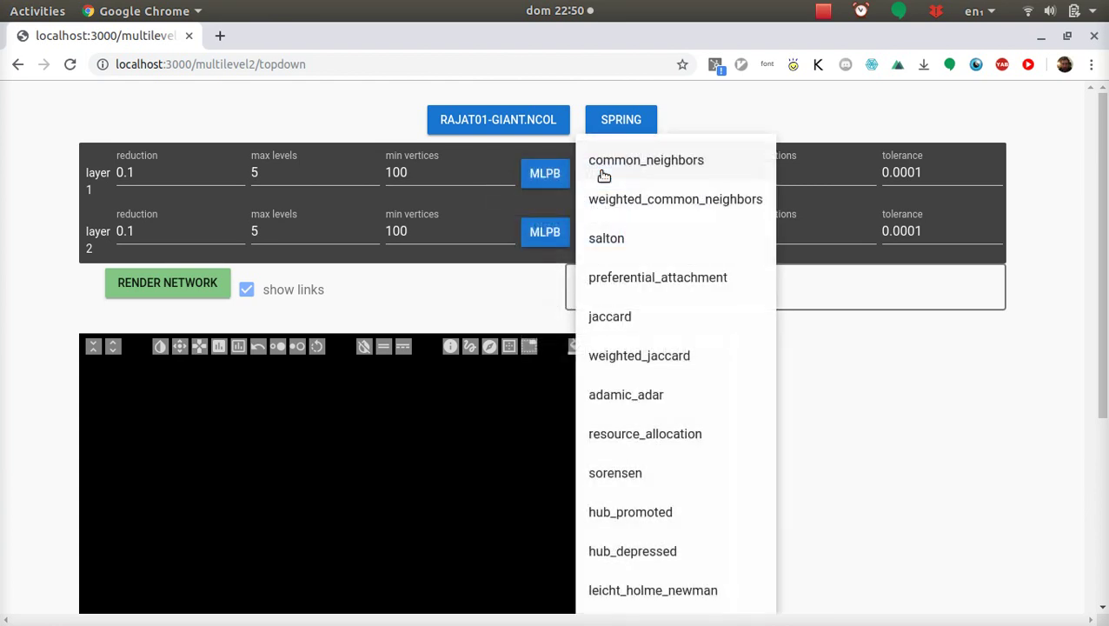
{"action": "left_click", "coordinate": [690, 113]}
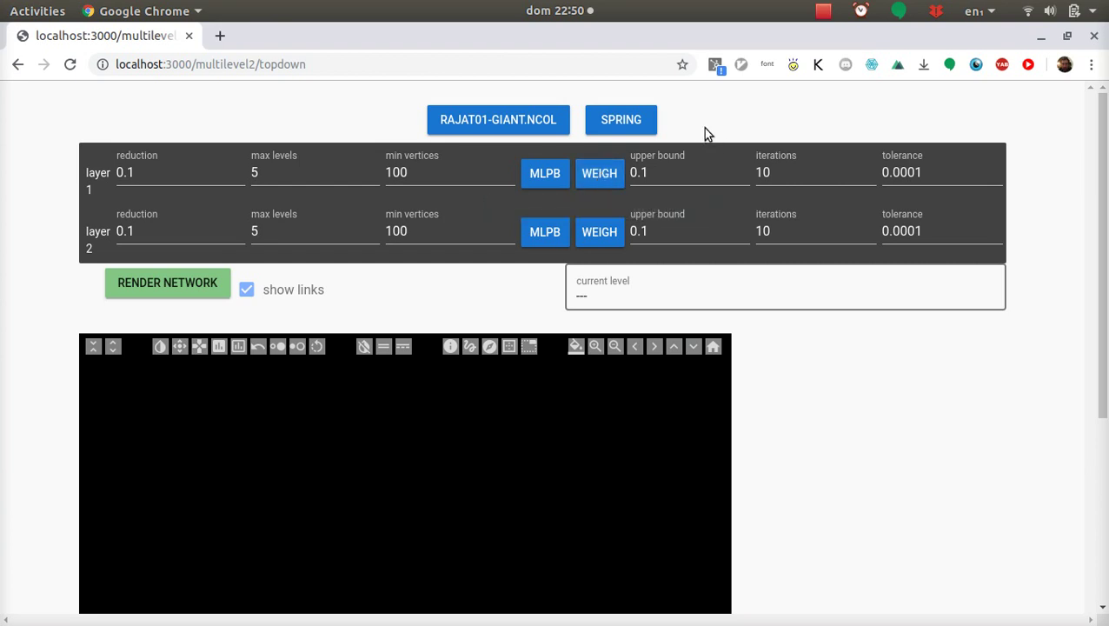
Review the coarsening settings, highlighting the min vertices values of layer 1 and layer 2.
{"action": "scroll", "coordinate": [48, 469], "scroll_direction": "down", "scroll_amount": 2}
{"action": "scroll", "coordinate": [48, 469], "scroll_direction": "up", "scroll_amount": 2}
{"action": "double_click", "coordinate": [391, 178]}
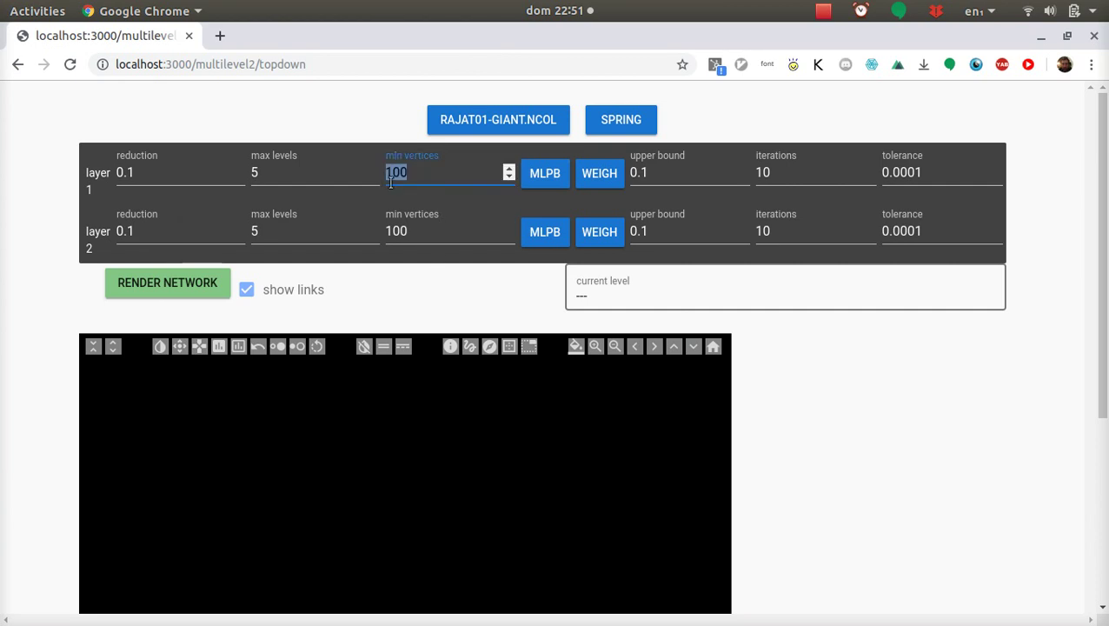
{"action": "left_click", "coordinate": [407, 230]}
{"action": "double_click", "coordinate": [390, 230]}
{"action": "left_click", "coordinate": [427, 279]}
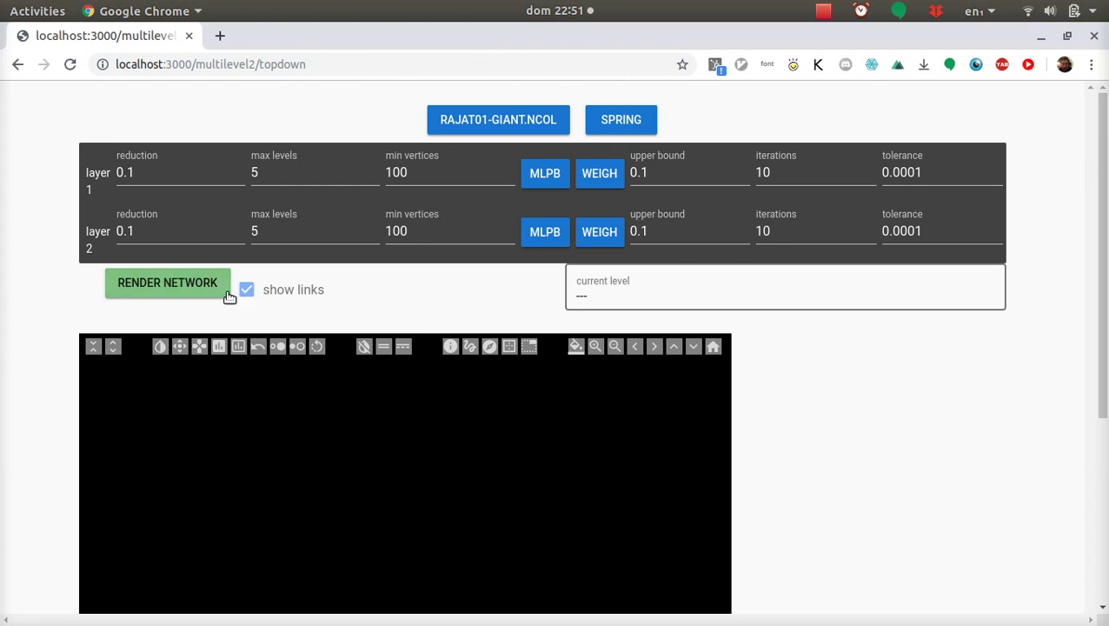
Render the rajat01-giant.ncol network with the spring layout and the current coarsening settings.
{"action": "left_click", "coordinate": [176, 290]}
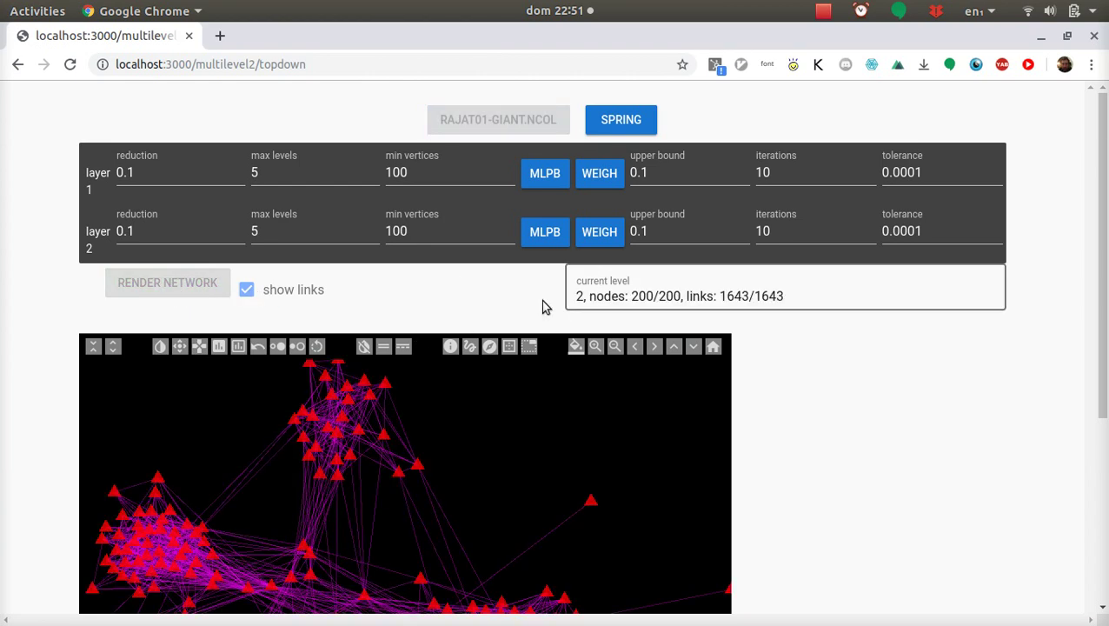
{"action": "scroll", "coordinate": [530, 302], "scroll_direction": "down", "scroll_amount": 3}
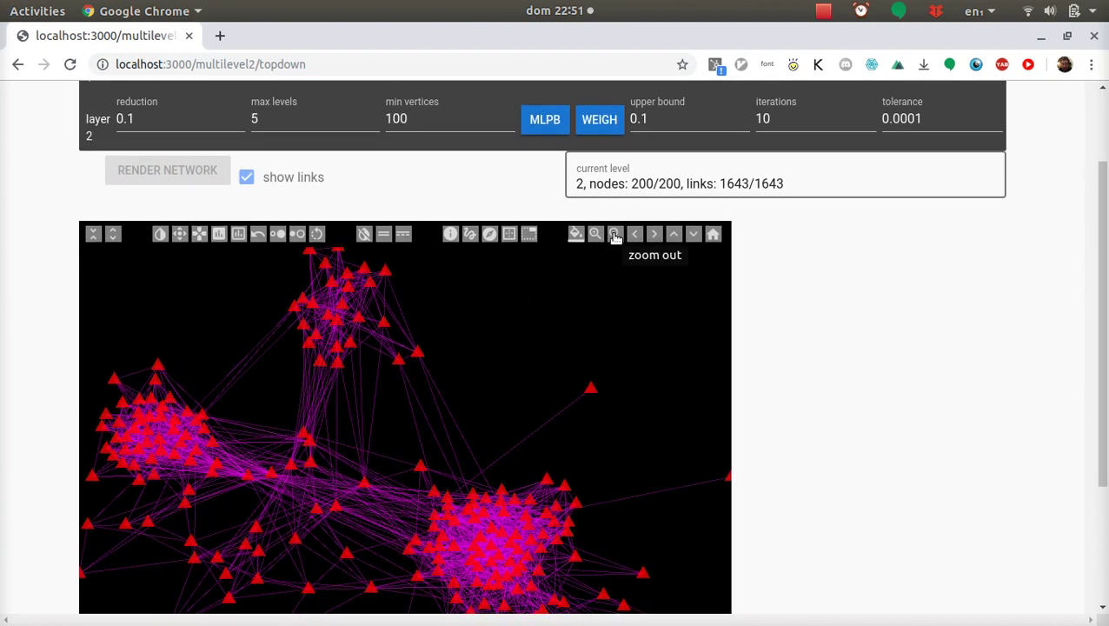
Examine the node and link counts given for the current level of the rendered network.
{"action": "left_click_drag", "start_coordinate": [629, 184], "coordinate": [655, 186]}
{"action": "left_click", "coordinate": [659, 187]}
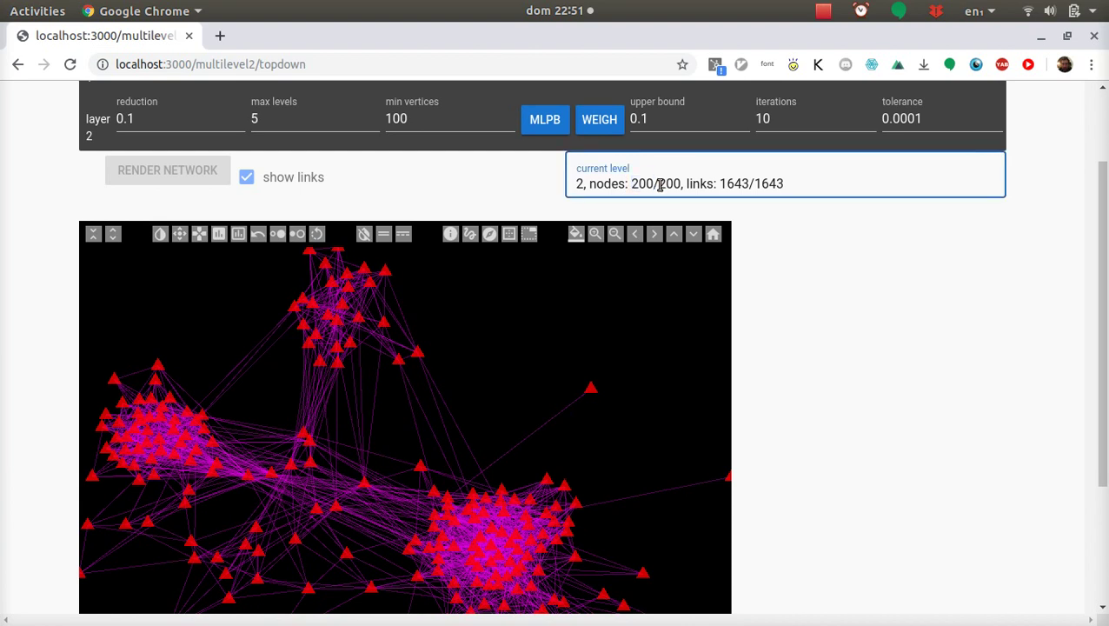
{"action": "double_click", "coordinate": [662, 186]}
{"action": "left_click", "coordinate": [696, 183]}
{"action": "left_click_drag", "start_coordinate": [722, 186], "coordinate": [746, 187]}
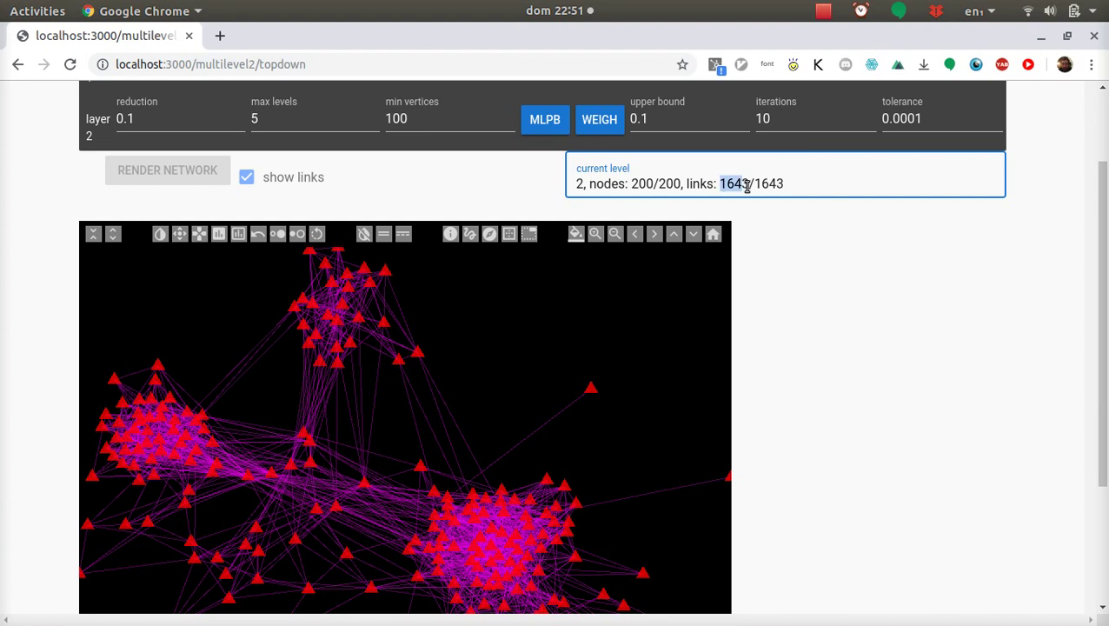
{"action": "left_click", "coordinate": [746, 237]}
{"action": "left_click_drag", "start_coordinate": [755, 185], "coordinate": [770, 185]}
{"action": "left_click", "coordinate": [722, 215]}
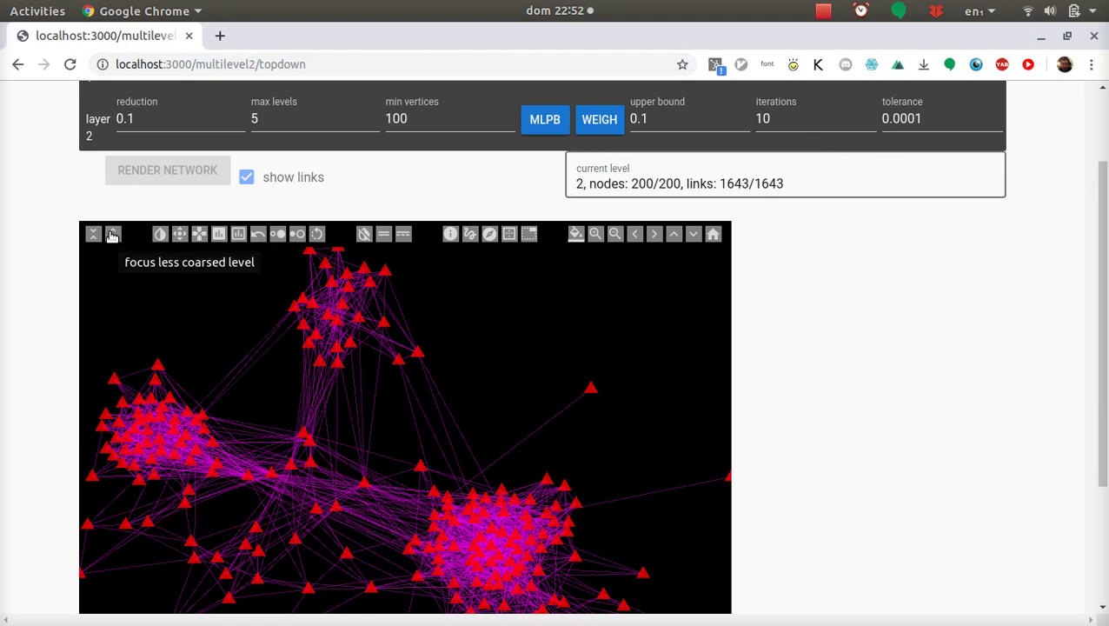
Try switching show links off and back on, and review the layout methods without choosing one.
{"action": "left_click", "coordinate": [243, 177]}
{"action": "left_click", "coordinate": [242, 178]}
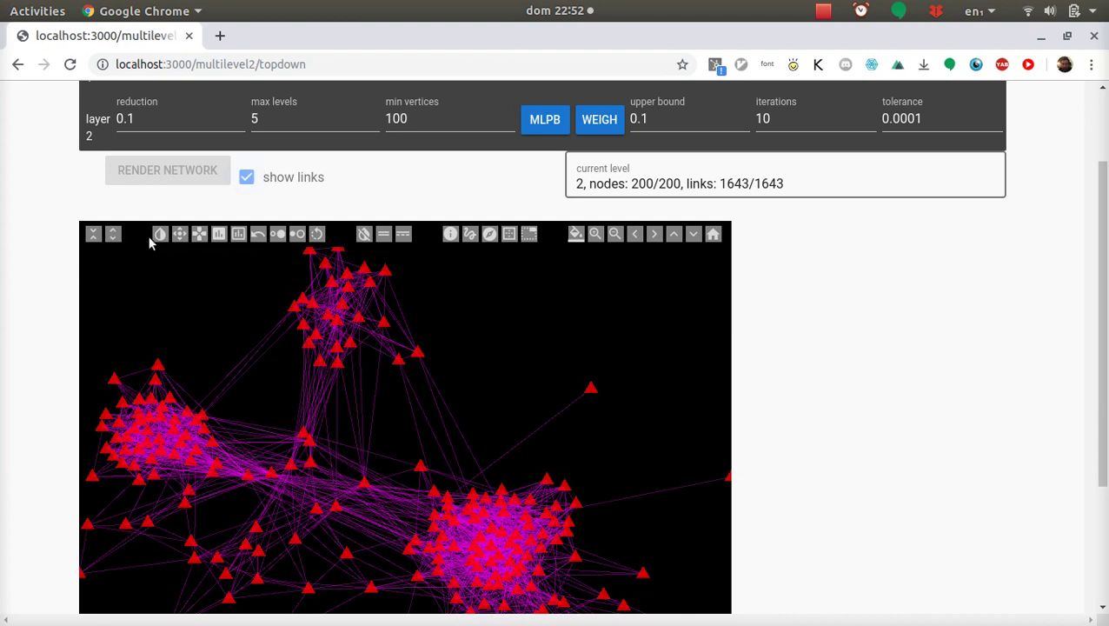
{"action": "scroll", "coordinate": [87, 247], "scroll_direction": "up", "scroll_amount": 3}
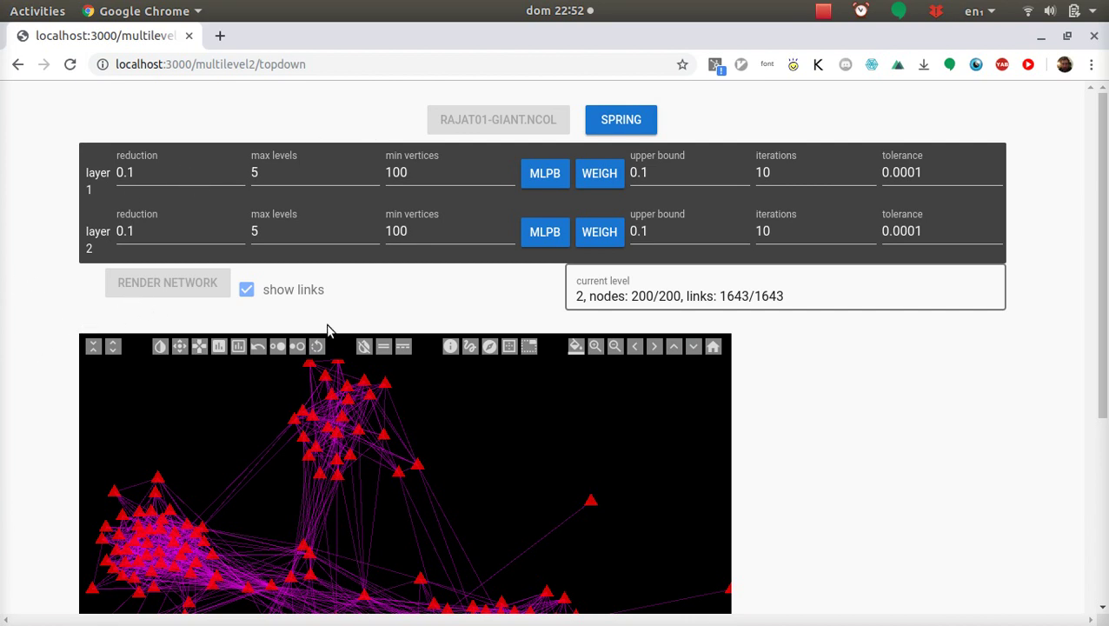
{"action": "left_click", "coordinate": [616, 126]}
{"action": "left_click", "coordinate": [700, 103]}
Zoom the network view out twice to fit more of the rendered network in the canvas.
{"action": "scroll", "coordinate": [26, 412], "scroll_direction": "down", "scroll_amount": 1}
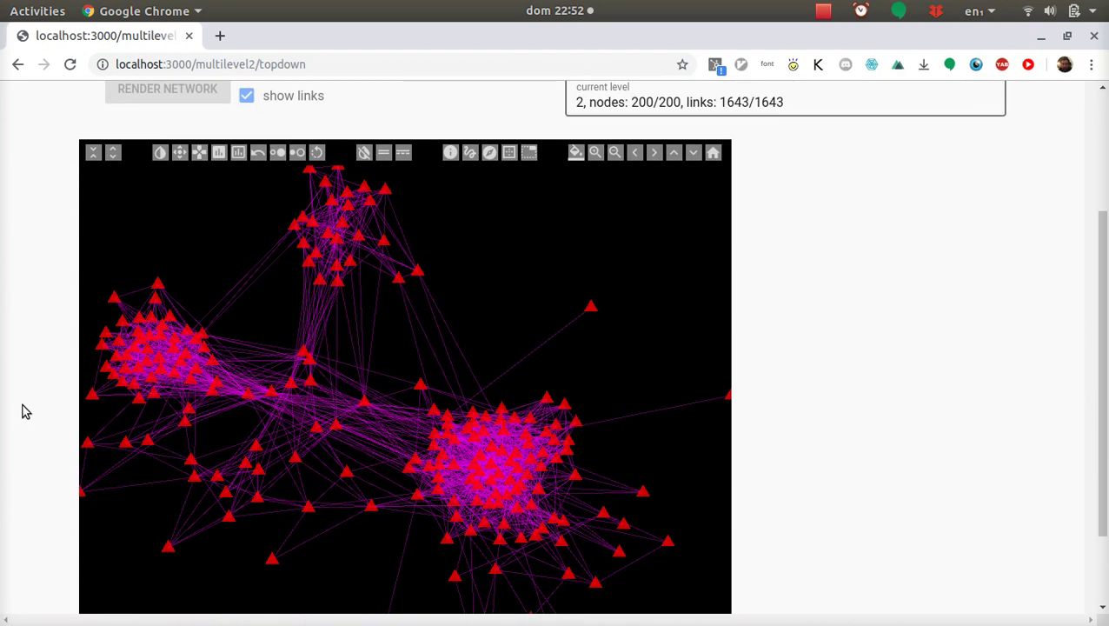
{"action": "scroll", "coordinate": [26, 412], "scroll_direction": "up", "scroll_amount": 2}
{"action": "scroll", "coordinate": [26, 412], "scroll_direction": "down", "scroll_amount": 1}
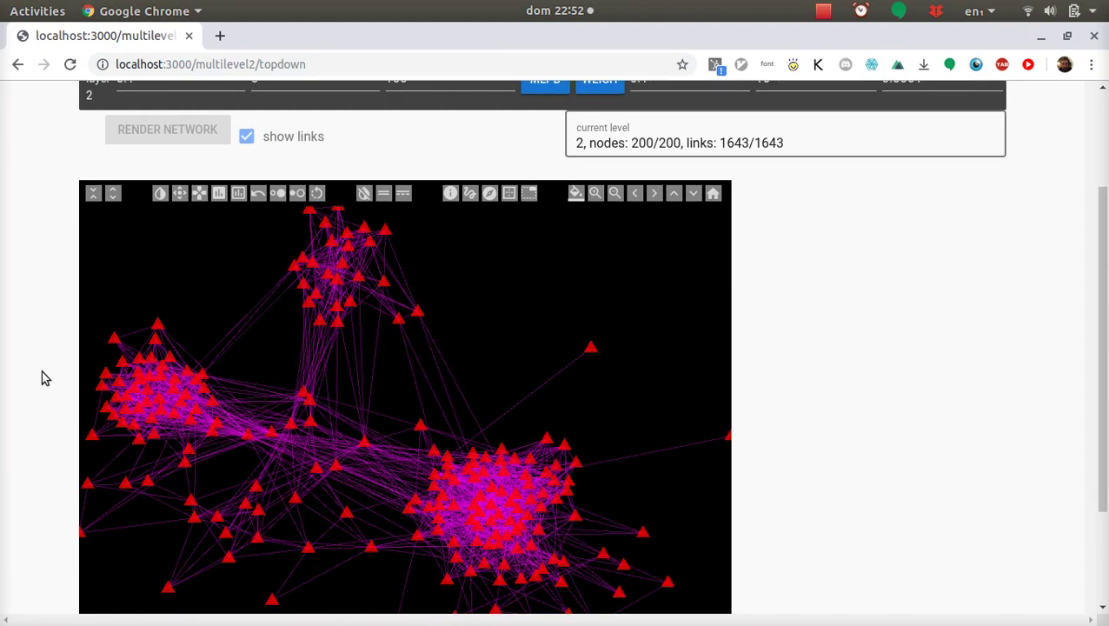
{"action": "scroll", "coordinate": [42, 370], "scroll_direction": "down", "scroll_amount": 1}
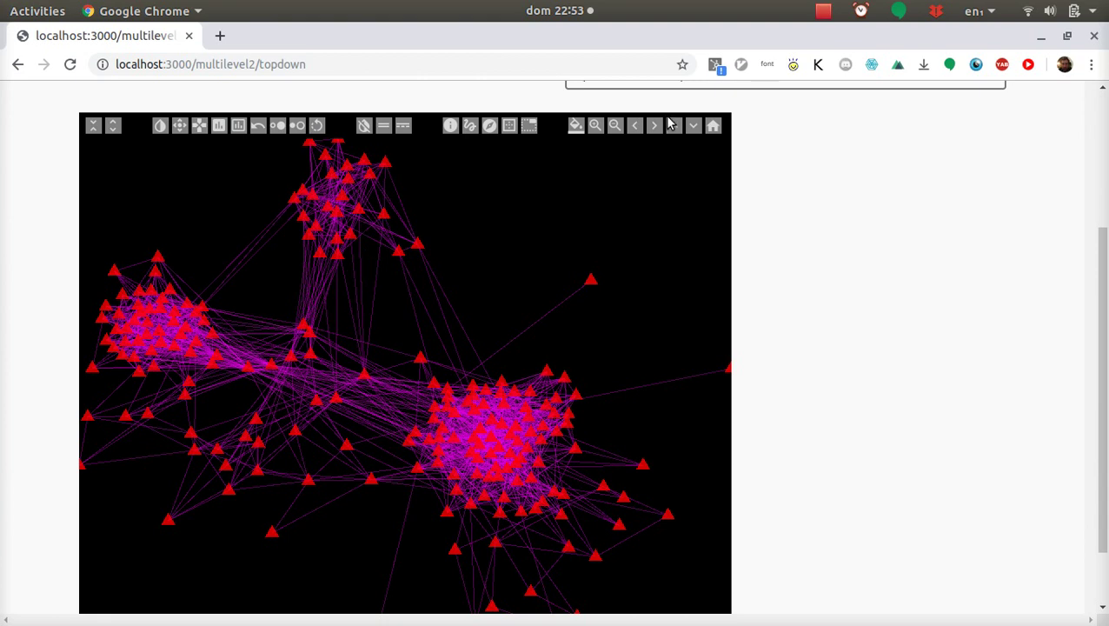
{"action": "left_click", "coordinate": [617, 126]}
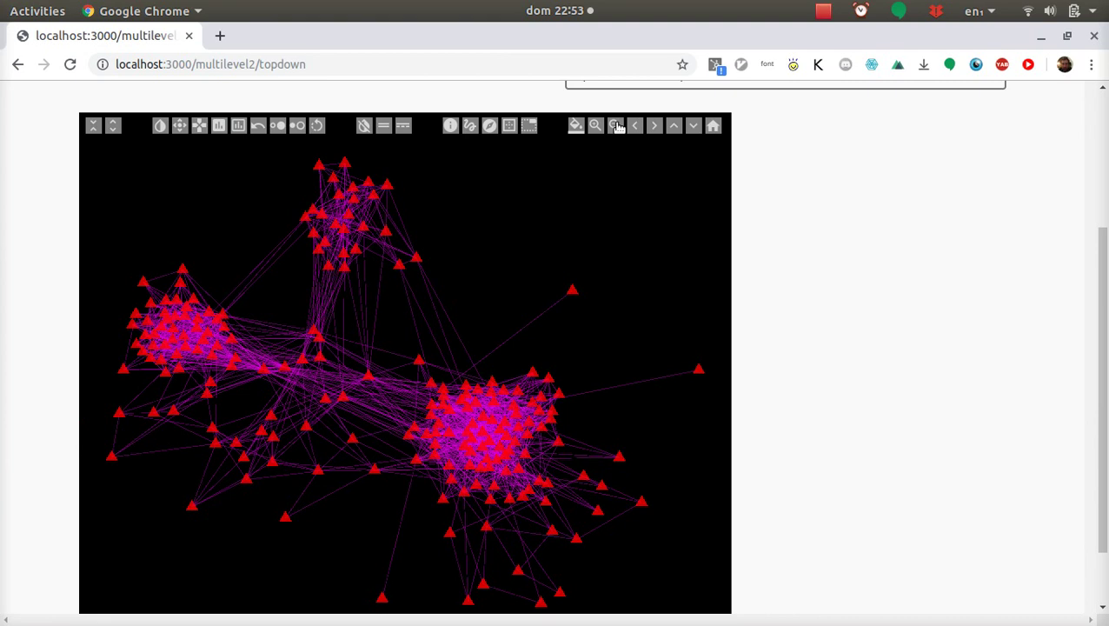
{"action": "left_click", "coordinate": [617, 126]}
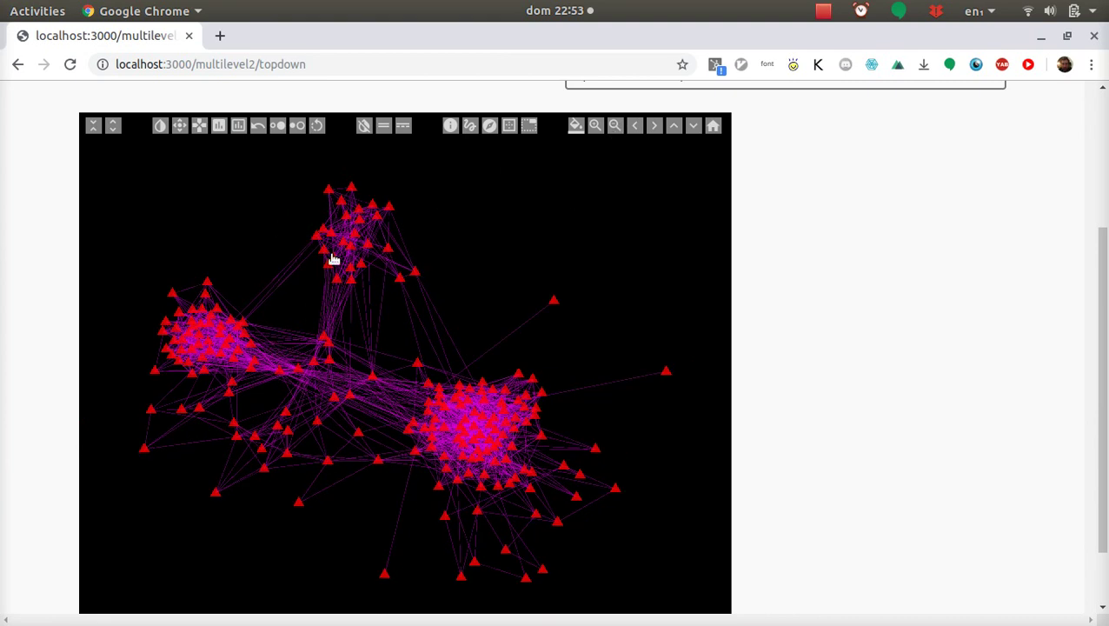
Move the focus two levels down through the less coarsened levels to level 0.
{"action": "scroll", "coordinate": [571, 247], "scroll_direction": "up", "scroll_amount": 3}
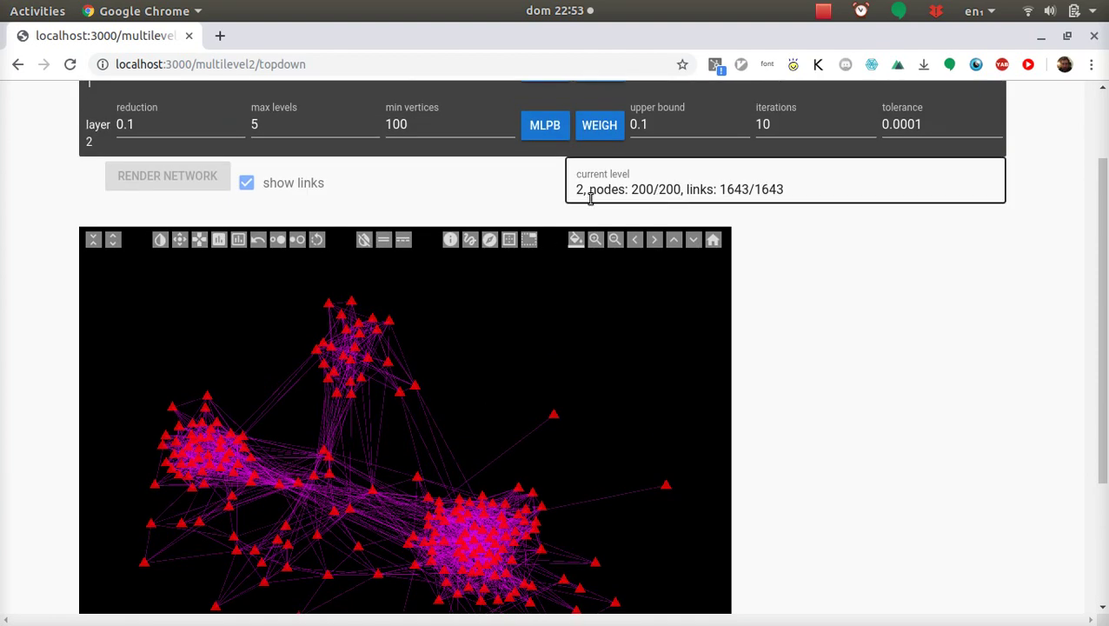
{"action": "left_click", "coordinate": [114, 240]}
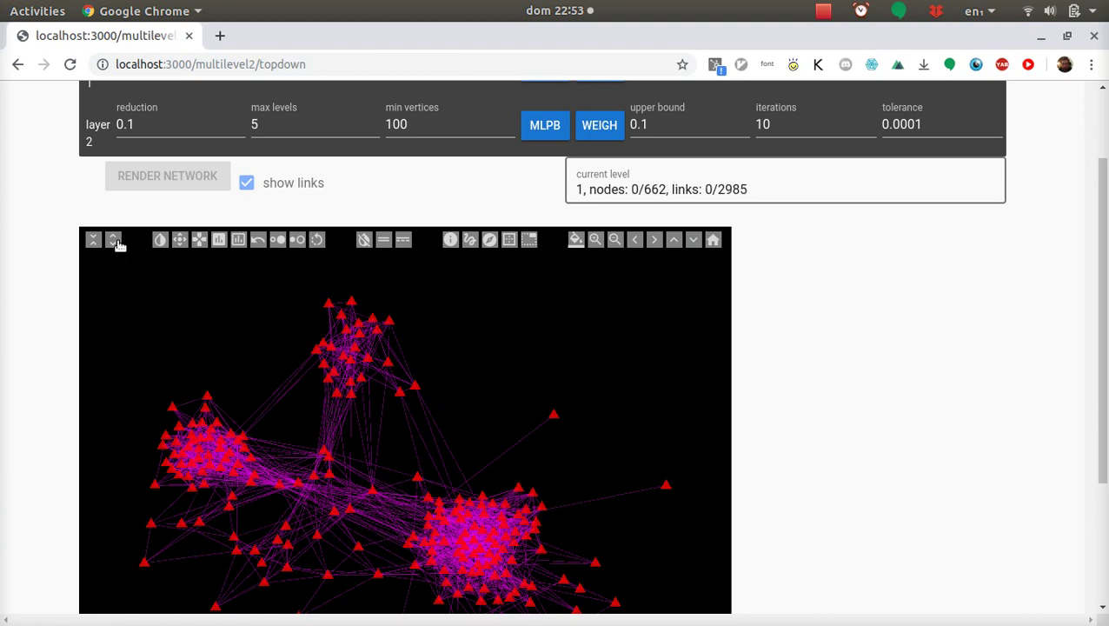
{"action": "left_click", "coordinate": [118, 242]}
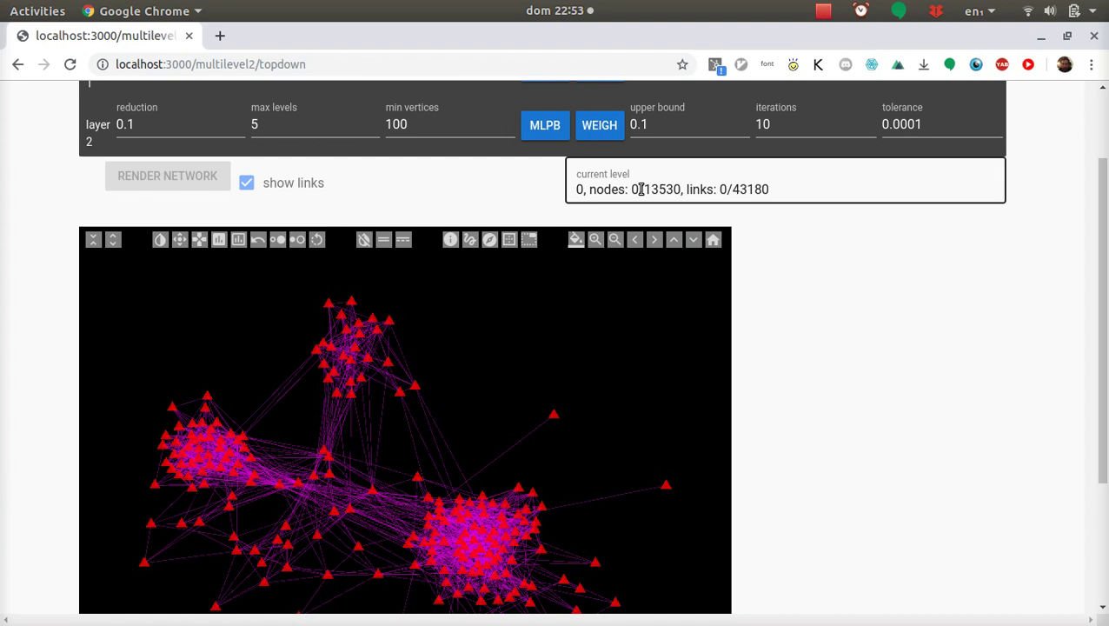
Examine the node and link counts of level 0, and try to focus one more less coarsened level.
{"action": "left_click_drag", "start_coordinate": [632, 188], "coordinate": [644, 190]}
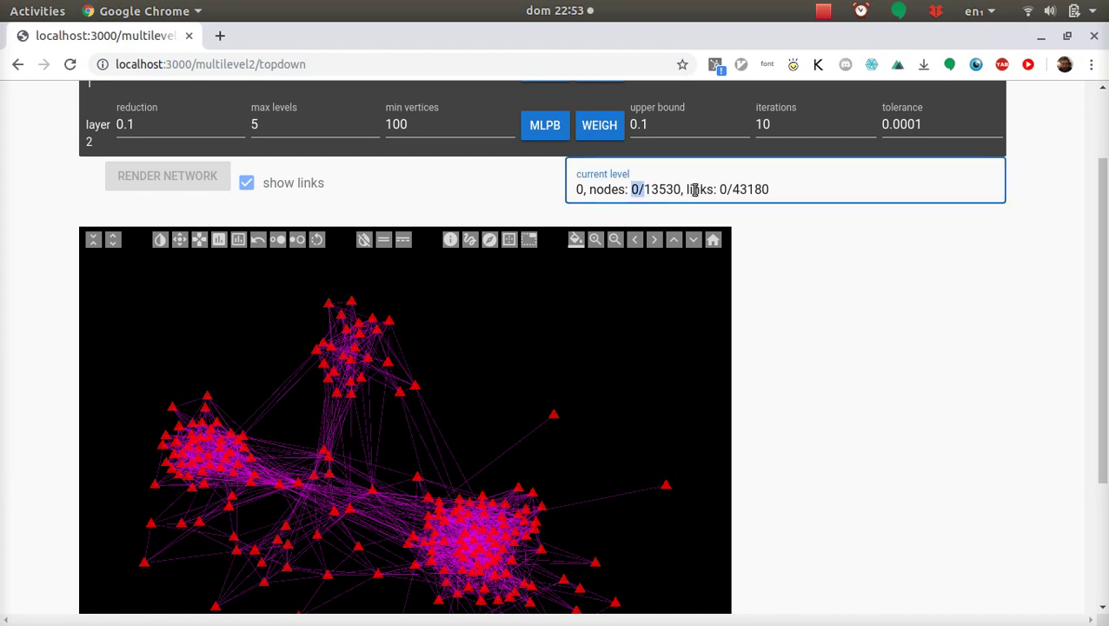
{"action": "left_click_drag", "start_coordinate": [719, 193], "coordinate": [768, 189]}
{"action": "left_click", "coordinate": [723, 193]}
{"action": "left_click", "coordinate": [112, 241]}
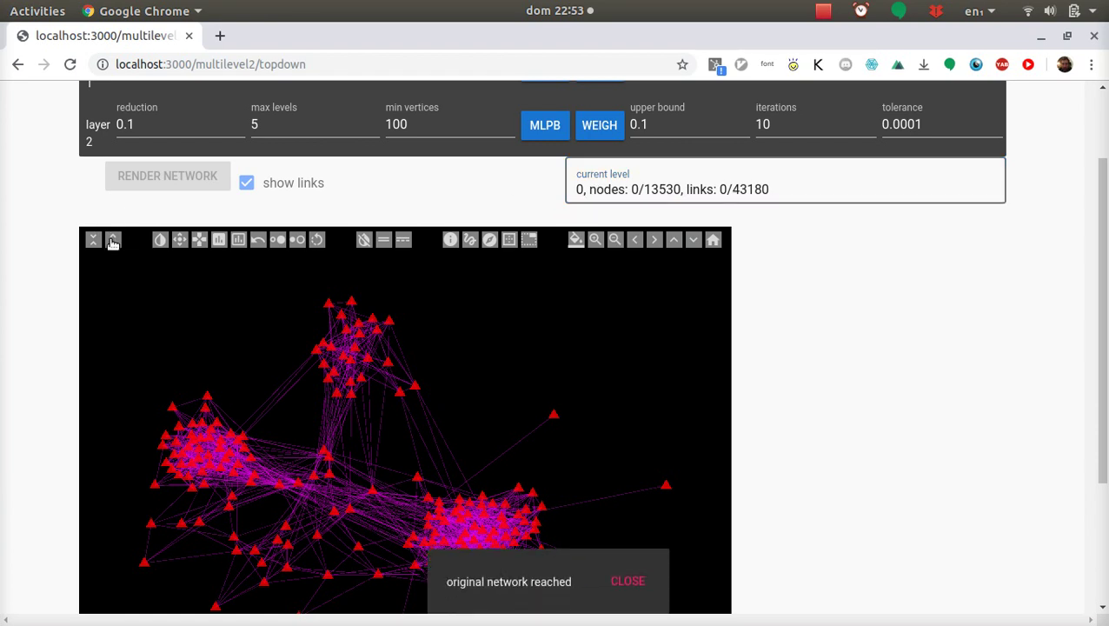